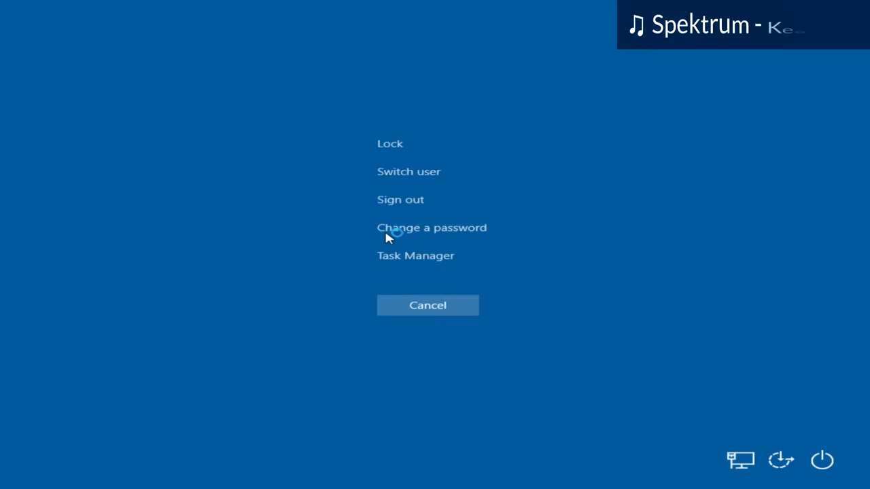
Open Task Manager and start the VMware Tools installer from the DVD drive in This PC.
{"action": "left_click", "coordinate": [401, 257]}
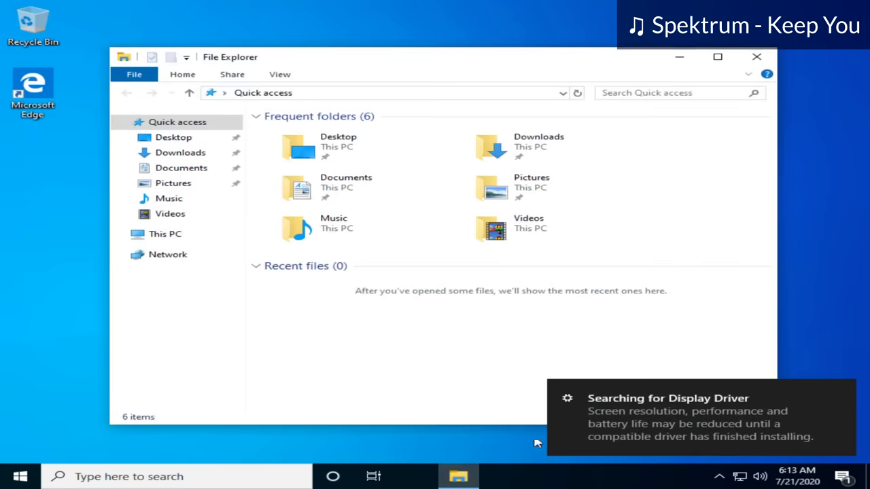
{"action": "left_click", "coordinate": [165, 234]}
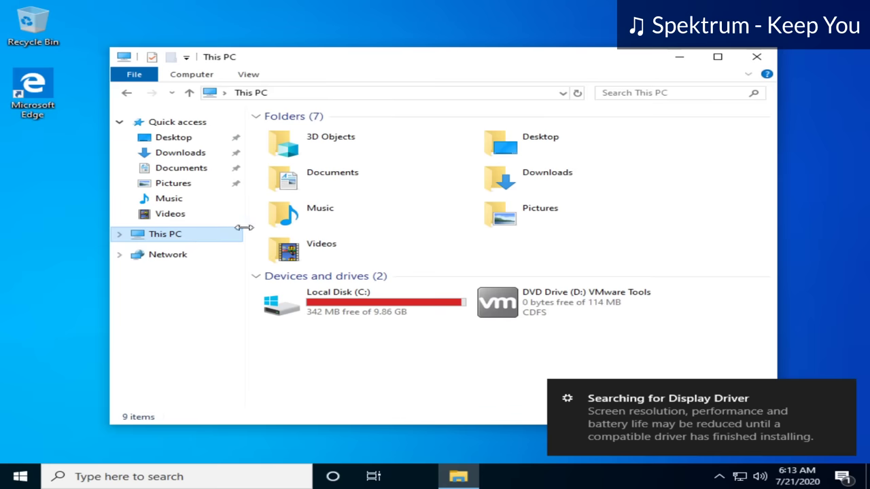
{"action": "left_click", "coordinate": [537, 297]}
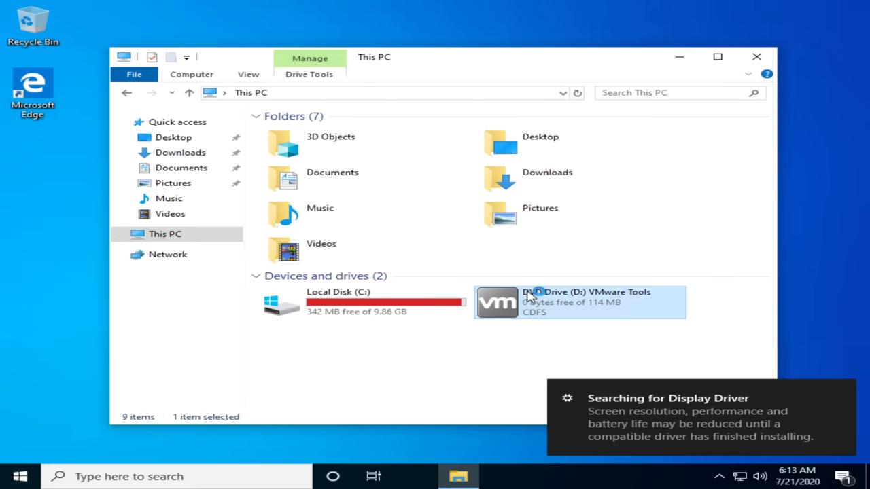
{"action": "double_click", "coordinate": [528, 292]}
Check the used and free space in the properties of Local Disk (C:).
{"action": "left_click", "coordinate": [347, 325]}
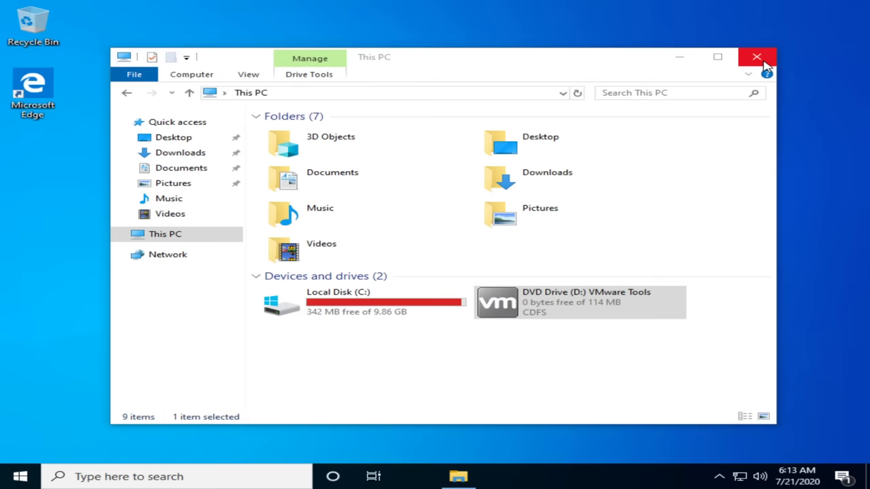
{"action": "right_click", "coordinate": [352, 299]}
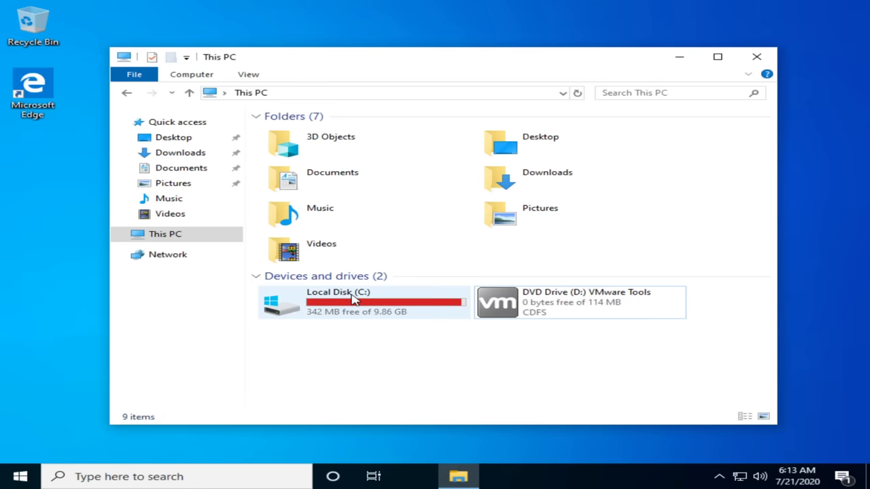
{"action": "left_click", "coordinate": [384, 283]}
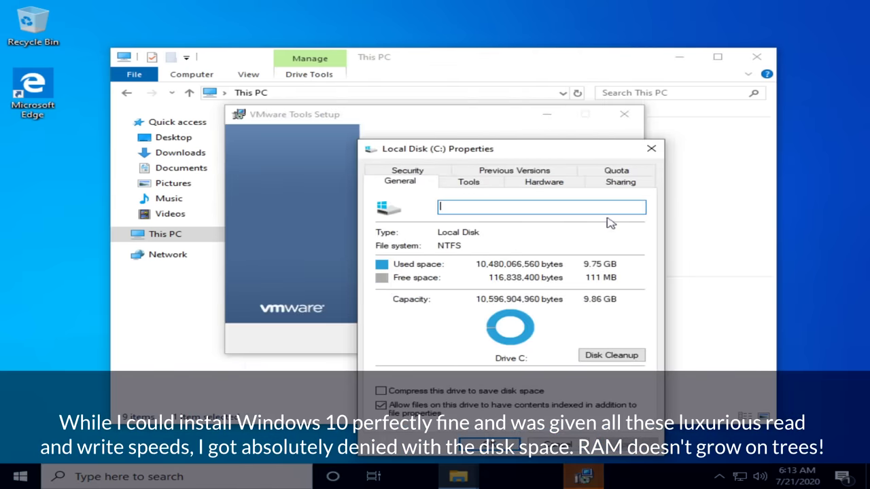
{"action": "left_click", "coordinate": [651, 151]}
Run the VMware Tools Setup with the Typical setup type and start the installation.
{"action": "left_click", "coordinate": [516, 335]}
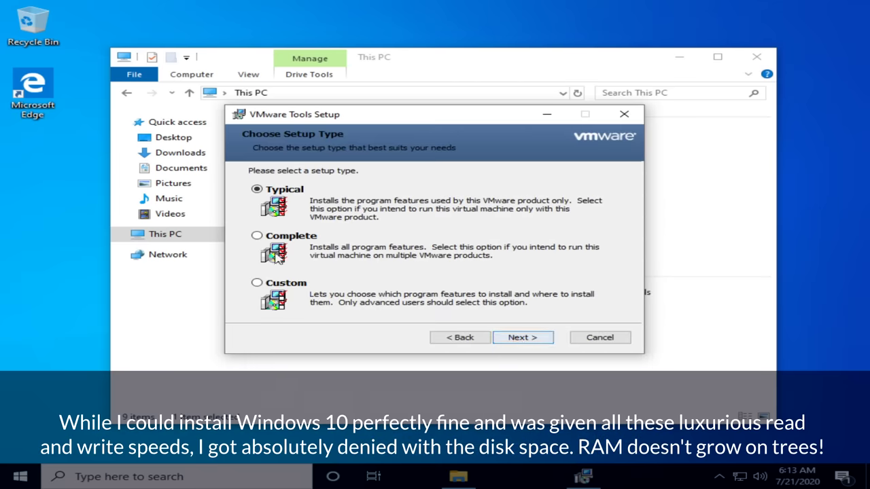
{"action": "left_click", "coordinate": [527, 340]}
{"action": "left_click", "coordinate": [521, 340]}
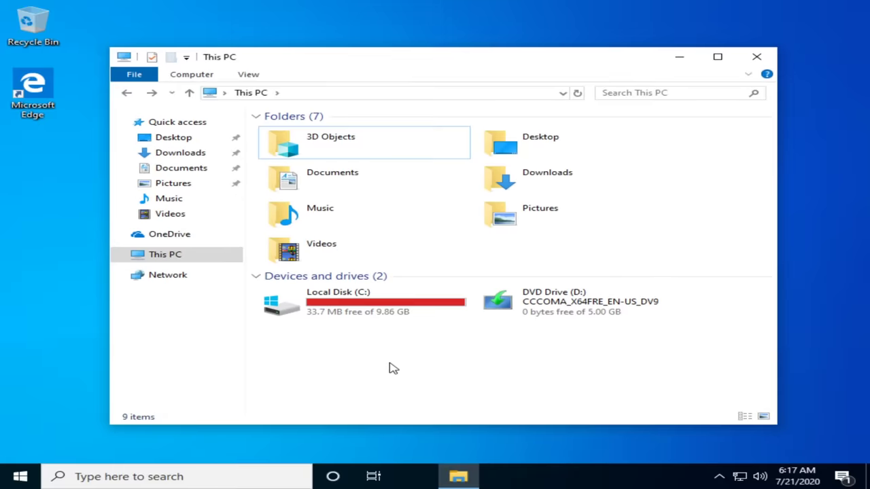
Uninstall two preinstalled apps, including Skype, from the Start app list.
{"action": "key", "text": "super"}
{"action": "scroll", "coordinate": [156, 292], "scroll_direction": "up", "scroll_amount": 5}
{"action": "scroll", "coordinate": [145, 287], "scroll_direction": "down", "scroll_amount": 3}
{"action": "right_click", "coordinate": [116, 152]}
{"action": "left_click", "coordinate": [176, 204]}
{"action": "left_click", "coordinate": [222, 118]}
{"action": "right_click", "coordinate": [120, 291]}
{"action": "left_click", "coordinate": [161, 344]}
{"action": "left_click", "coordinate": [224, 254]}
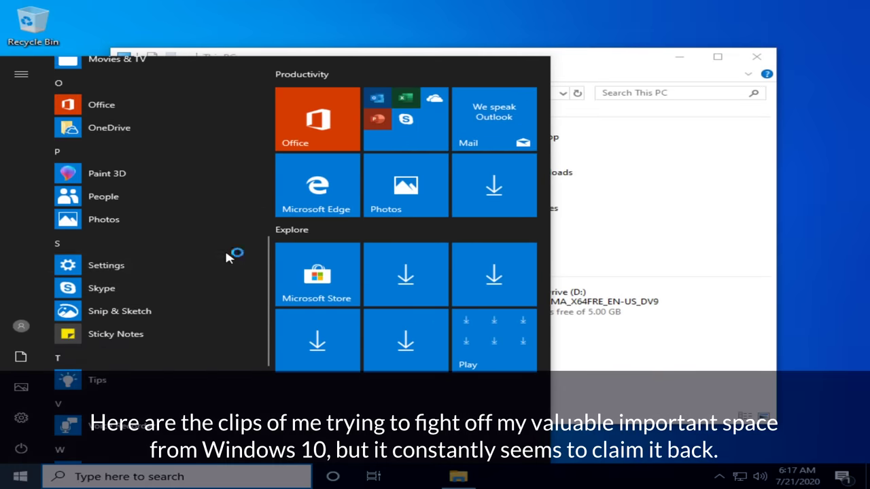
Check the available options for Messaging and Game bar in the Start app list, and refresh the desktop view behind it.
{"action": "scroll", "coordinate": [168, 283], "scroll_direction": "down", "scroll_amount": 3}
{"action": "scroll", "coordinate": [167, 282], "scroll_direction": "up", "scroll_amount": 10}
{"action": "right_click", "coordinate": [95, 249]}
{"action": "key", "text": "Escape"}
{"action": "right_click", "coordinate": [109, 112]}
{"action": "left_click", "coordinate": [136, 153]}
{"action": "key", "text": "Escape"}
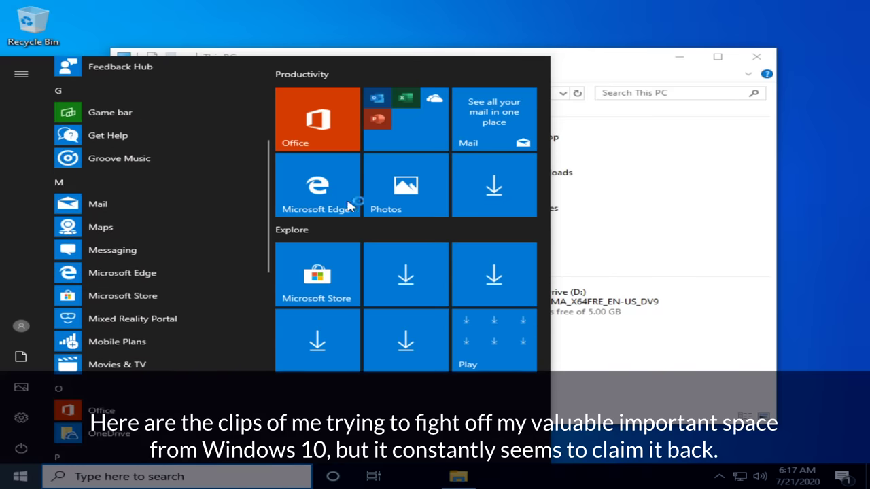
{"action": "left_click", "coordinate": [564, 356]}
{"action": "key", "text": "F5"}
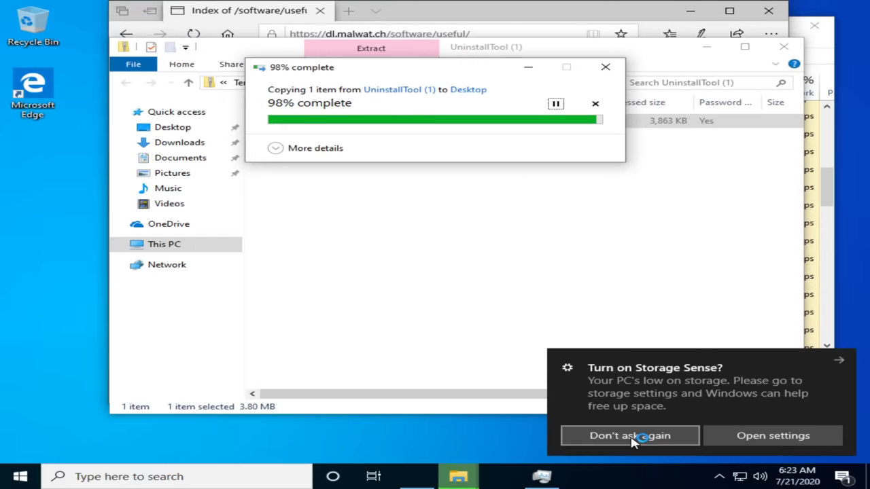
Dismiss the Storage Sense prompt and run an immediate cleanup of temporary files in the Storage Sense settings.
{"action": "left_click", "coordinate": [633, 440]}
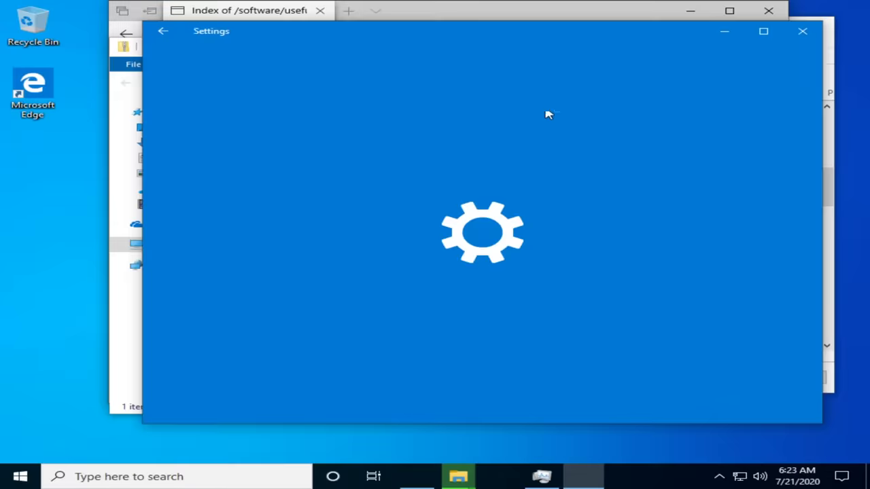
{"action": "left_click", "coordinate": [193, 136]}
{"action": "left_click", "coordinate": [282, 200]}
{"action": "left_click", "coordinate": [220, 204]}
{"action": "scroll", "coordinate": [322, 258], "scroll_direction": "down", "scroll_amount": 5}
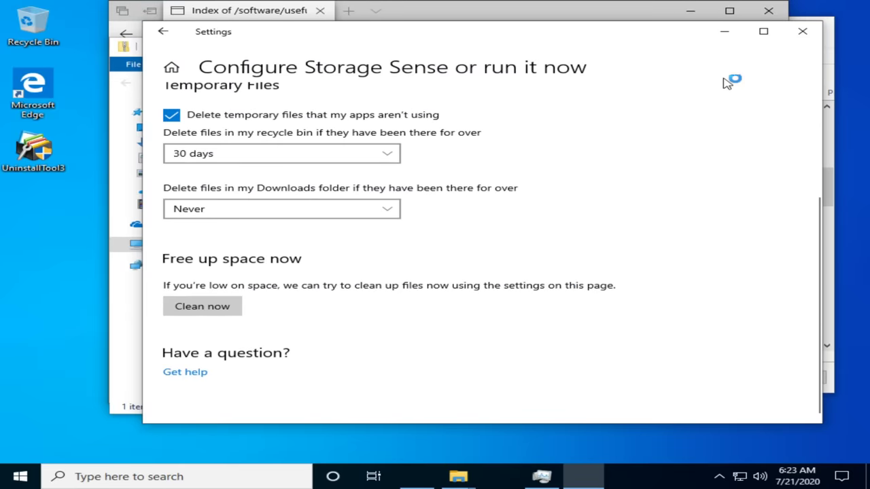
{"action": "left_click", "coordinate": [234, 306]}
Launch UninstallTool3 from the desktop, dismissing the low disk space warning and allowing it past SmartScreen.
{"action": "double_click", "coordinate": [32, 149]}
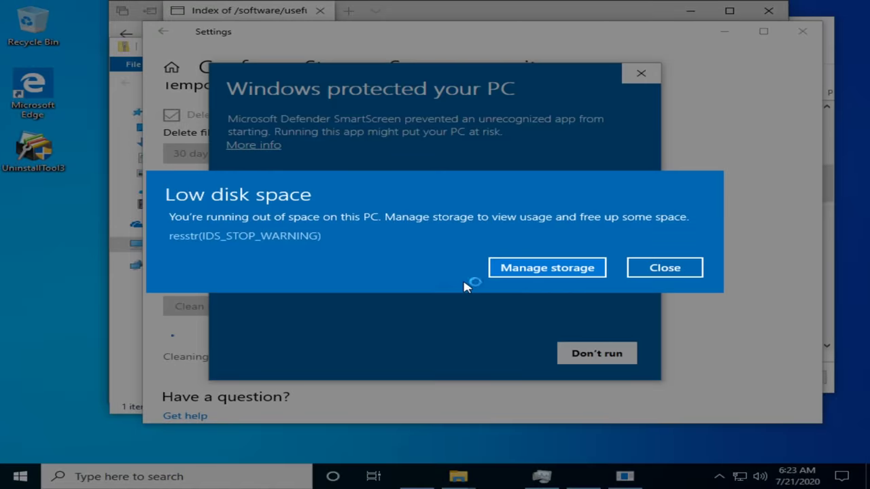
{"action": "left_click", "coordinate": [629, 273]}
{"action": "left_click", "coordinate": [253, 145]}
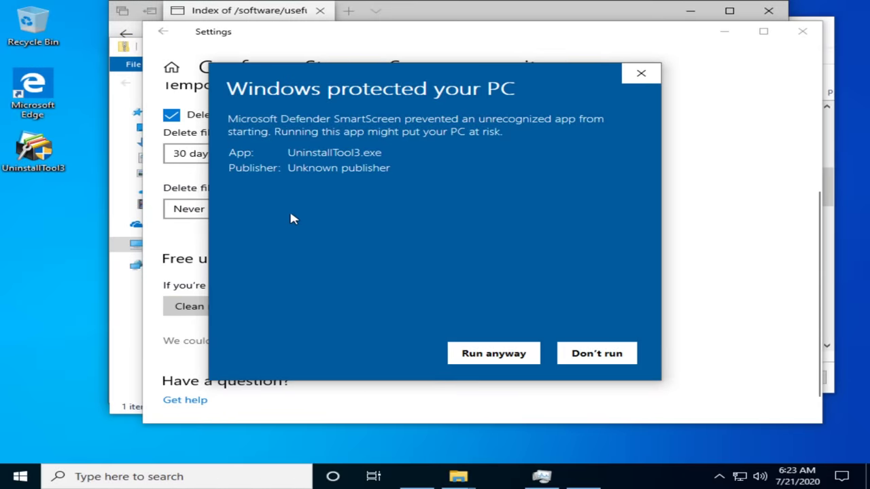
{"action": "left_click", "coordinate": [501, 353]}
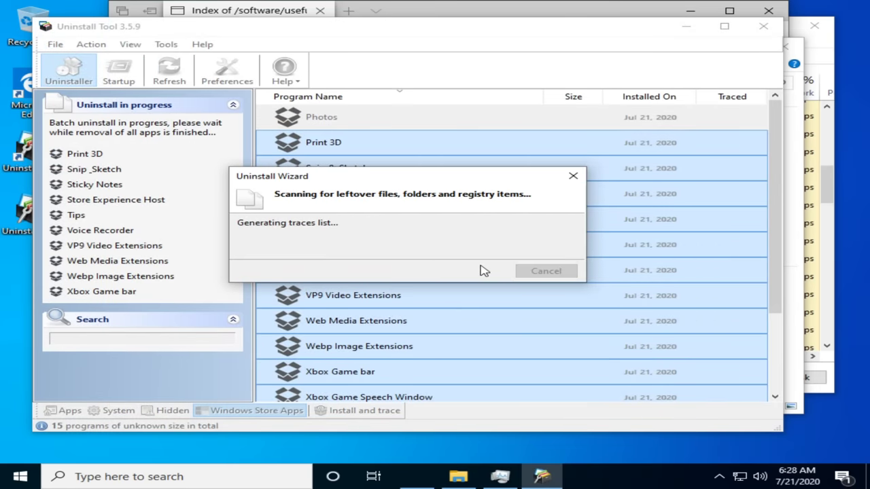
Batch-uninstall the Store apps Alarms & Clock, Feedback Hub, Game bar, Groove Music, Maps, Microsoft Pay, Mixed Reality Portal, Mobile Plans, Movies & TV and Paint 3D.
{"action": "left_click", "coordinate": [545, 270]}
{"action": "left_click", "coordinate": [329, 142]}
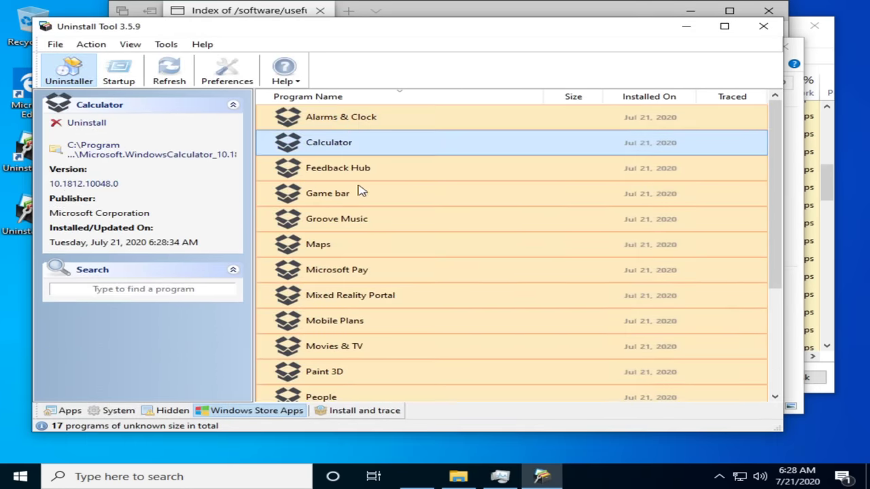
{"action": "left_click", "coordinate": [340, 117], "text": "ctrl"}
{"action": "left_click", "coordinate": [338, 168], "text": "ctrl"}
{"action": "left_click", "coordinate": [336, 219], "text": "ctrl"}
{"action": "left_click", "coordinate": [318, 244], "text": "ctrl"}
{"action": "left_click", "coordinate": [350, 295], "text": "ctrl"}
{"action": "left_click", "coordinate": [334, 321], "text": "ctrl"}
{"action": "key", "text": "Delete"}
{"action": "left_click", "coordinate": [471, 271]}
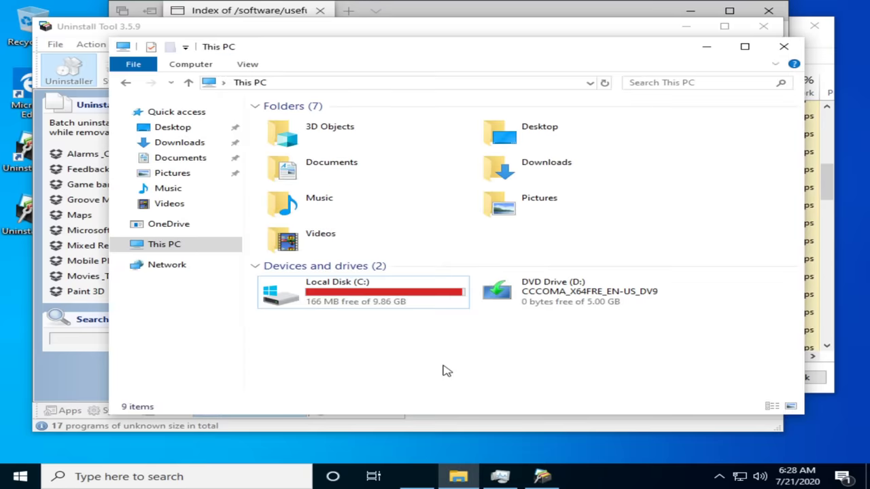
Acknowledge the undeleted-files notice and batch-uninstall 3D Viewer, App Installer, Get Help, HEIF Image Extensions, Messaging, People, Sticky Notes, Tips and Xbox Game Speech Window.
{"action": "left_click", "coordinate": [714, 46]}
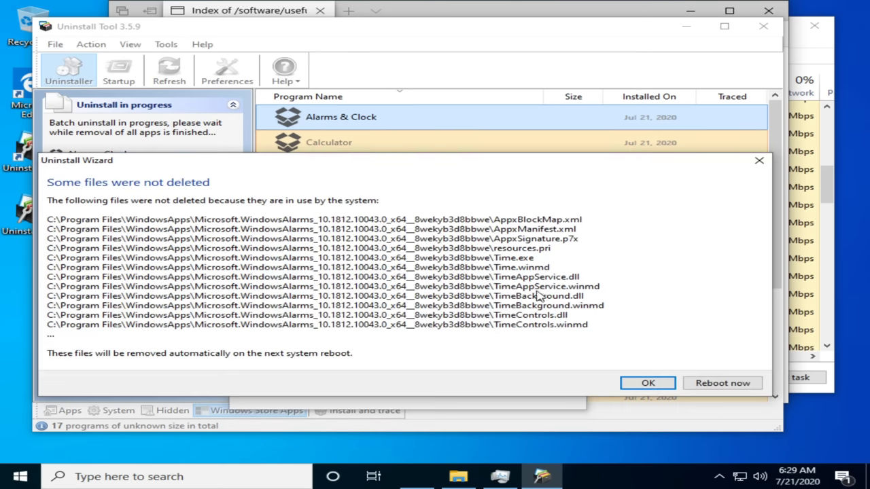
{"action": "key", "text": "Return"}
{"action": "left_click", "coordinate": [356, 170]}
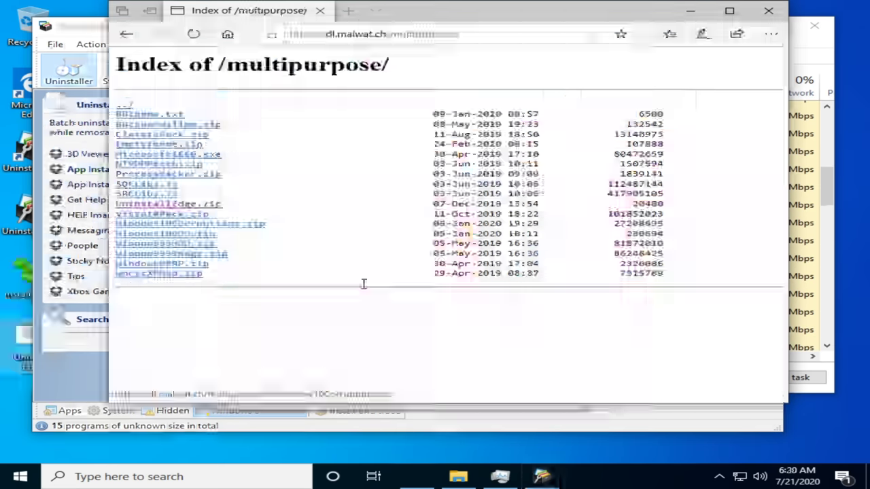
Download and run the Edge uninstall script to remove the Microsoft-Windows-Internet-Browser-Package component.
{"action": "left_click", "coordinate": [348, 318]}
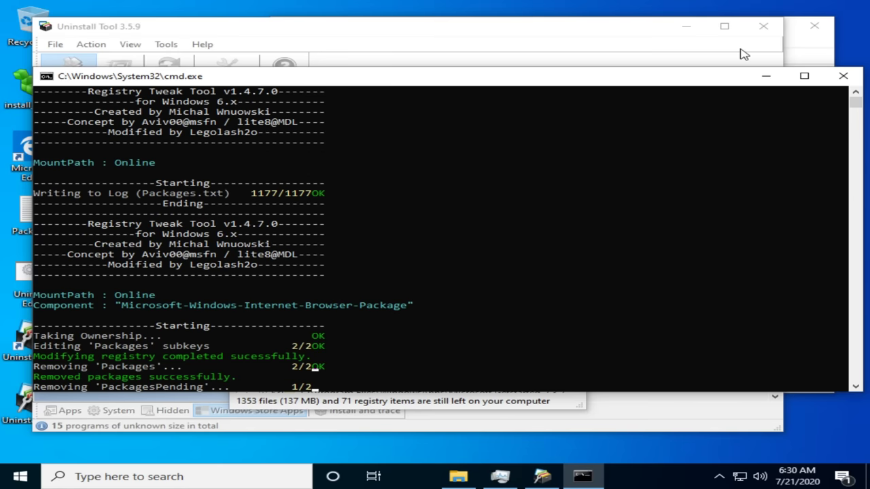
{"action": "key", "text": "Return"}
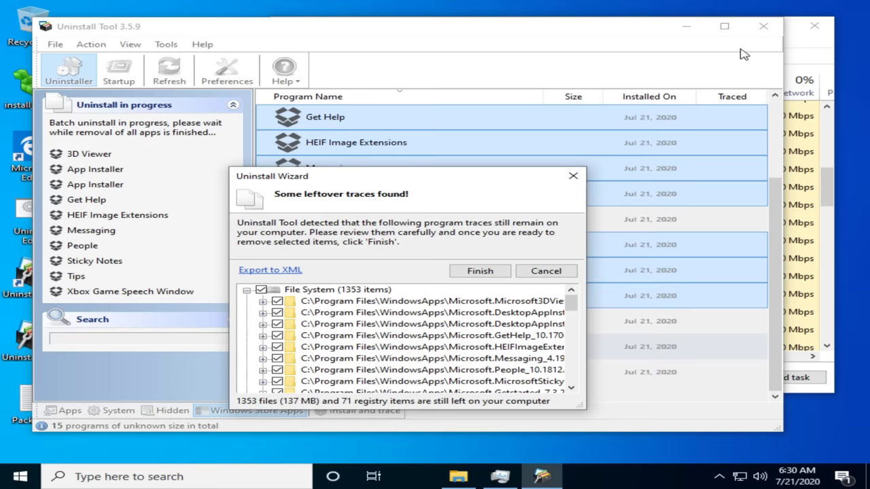
Remove all leftover traces found for the batch-uninstalled apps and close the Uninstall Wizard.
{"action": "left_click", "coordinate": [459, 272]}
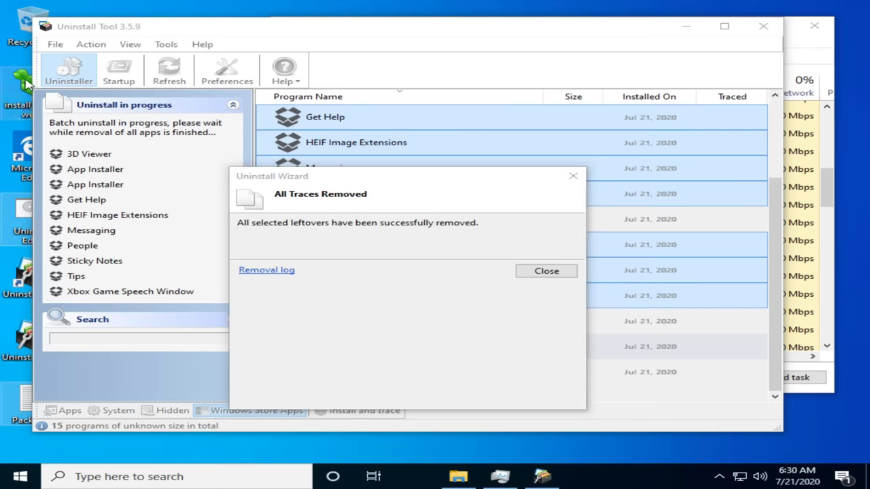
{"action": "left_click", "coordinate": [546, 271]}
{"action": "left_click", "coordinate": [727, 381]}
Unpin Microsoft Edge from the taskbar and delete the Edge removal files and shortcut from the desktop.
{"action": "right_click", "coordinate": [417, 475]}
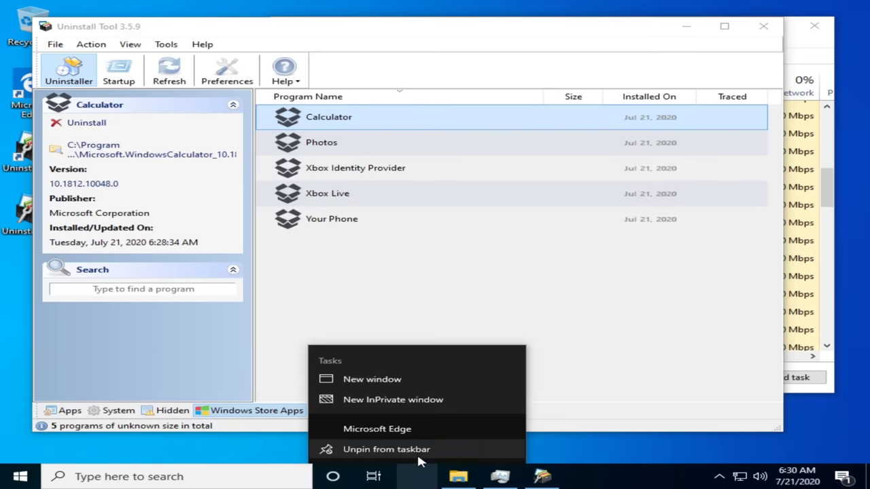
{"action": "left_click", "coordinate": [416, 450]}
{"action": "left_click", "coordinate": [20, 80]}
{"action": "key", "text": "Delete"}
{"action": "key", "text": "Return"}
Batch-uninstall Xbox Identity Provider, Xbox Live and Your Phone.
{"action": "left_click", "coordinate": [358, 170]}
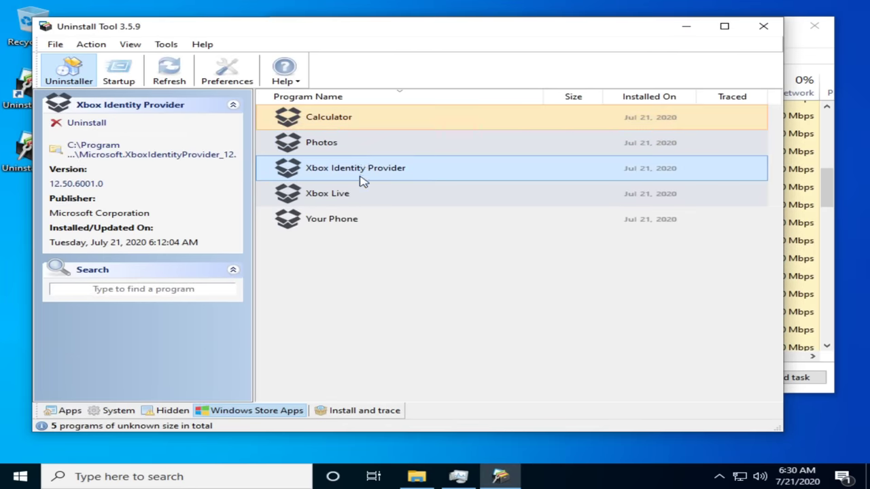
{"action": "left_click", "coordinate": [357, 219], "text": "shift"}
{"action": "left_click", "coordinate": [86, 123]}
{"action": "left_click", "coordinate": [478, 269]}
Check the C: drive's free space in This PC and remove the leftover traces of the Xbox and Your Phone apps.
{"action": "left_click", "coordinate": [417, 476]}
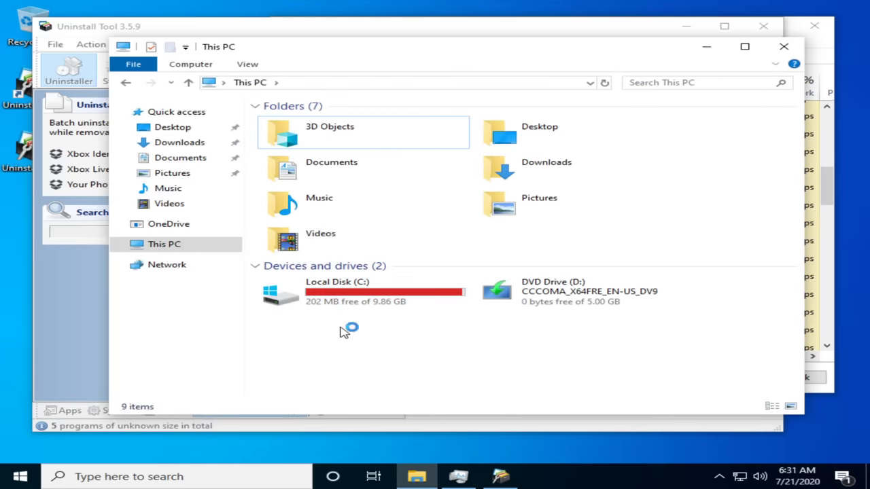
{"action": "left_click", "coordinate": [501, 475]}
{"action": "left_click", "coordinate": [490, 271]}
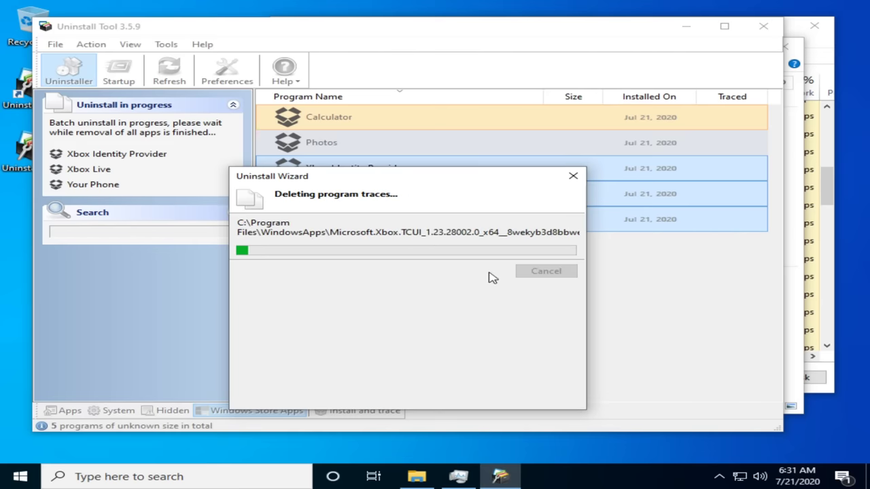
{"action": "left_click", "coordinate": [545, 270]}
{"action": "left_click", "coordinate": [693, 383]}
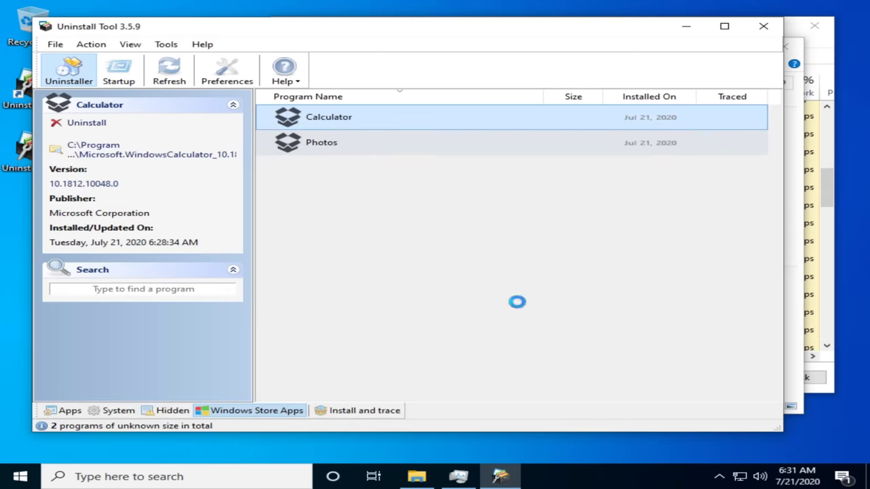
List the regular desktop apps and uninstall the Microsoft Visual C++ 2017 Redistributable packages.
{"action": "left_click", "coordinate": [102, 411]}
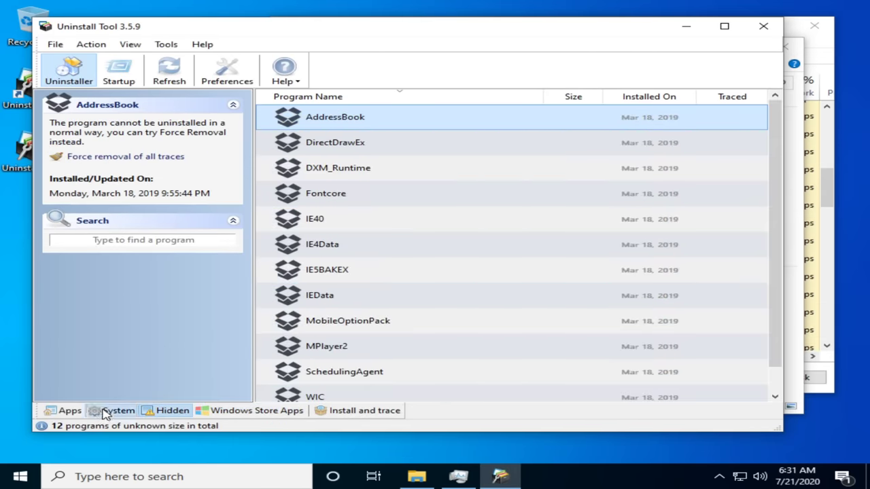
{"action": "left_click", "coordinate": [80, 411]}
{"action": "left_click", "coordinate": [81, 411]}
{"action": "left_click", "coordinate": [456, 152]}
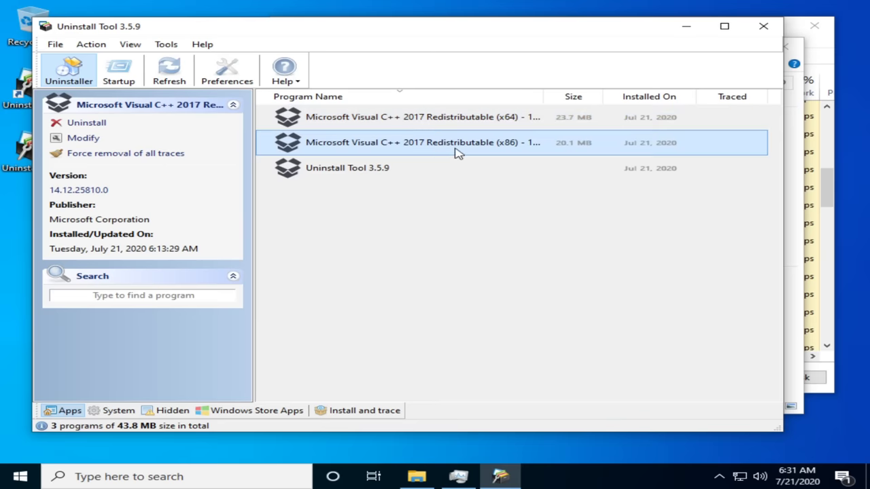
{"action": "left_click", "coordinate": [91, 136]}
{"action": "left_click", "coordinate": [509, 312]}
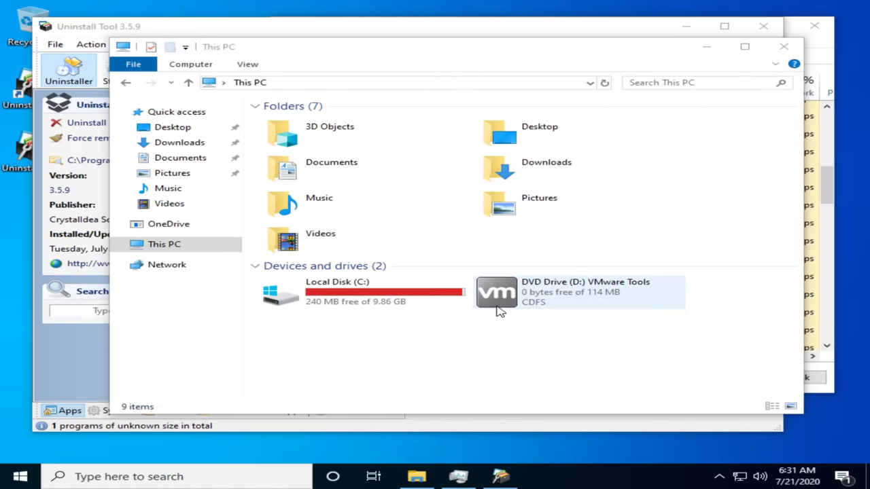
Try to install VMware Tools from the DVD drive (D:) and dismiss the setup's disk space report.
{"action": "double_click", "coordinate": [498, 299]}
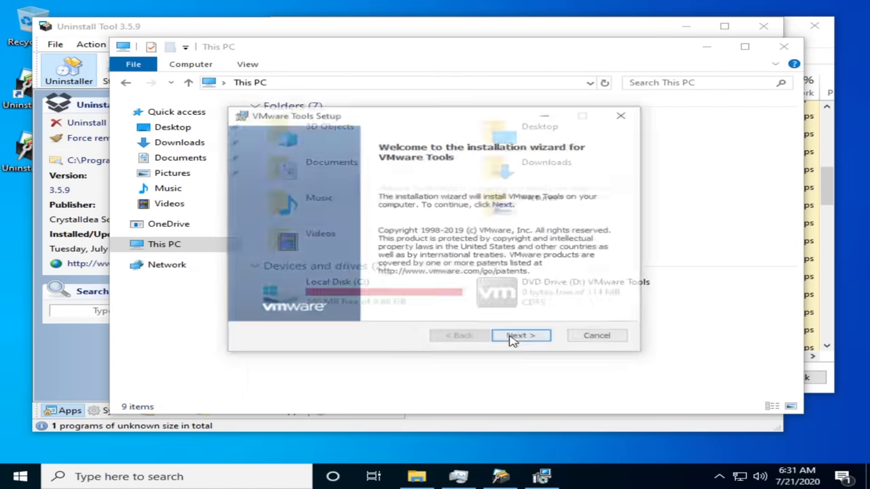
{"action": "left_click", "coordinate": [511, 335]}
{"action": "left_click", "coordinate": [514, 337]}
{"action": "left_click", "coordinate": [515, 338]}
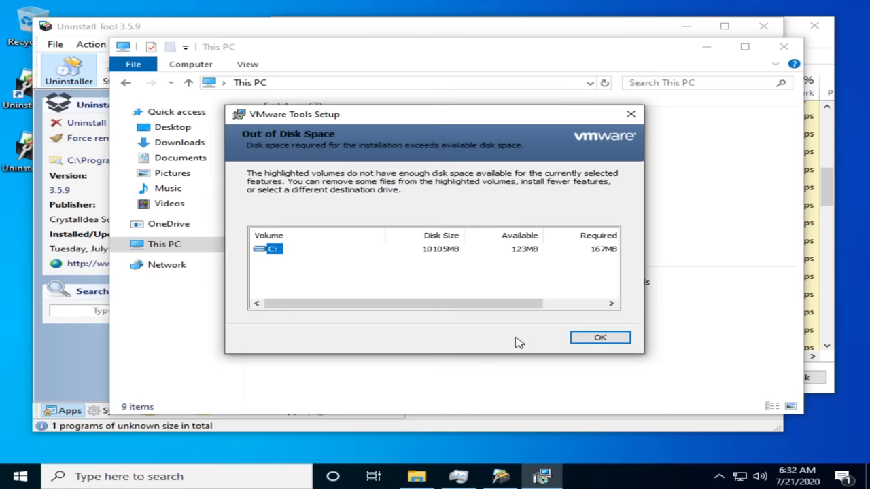
{"action": "key", "text": "Return"}
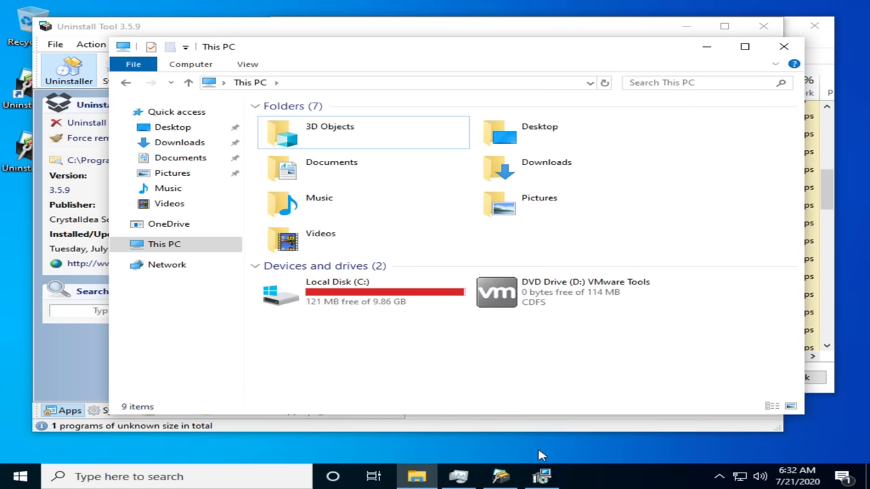
{"action": "left_click", "coordinate": [541, 476]}
{"action": "left_click", "coordinate": [582, 337]}
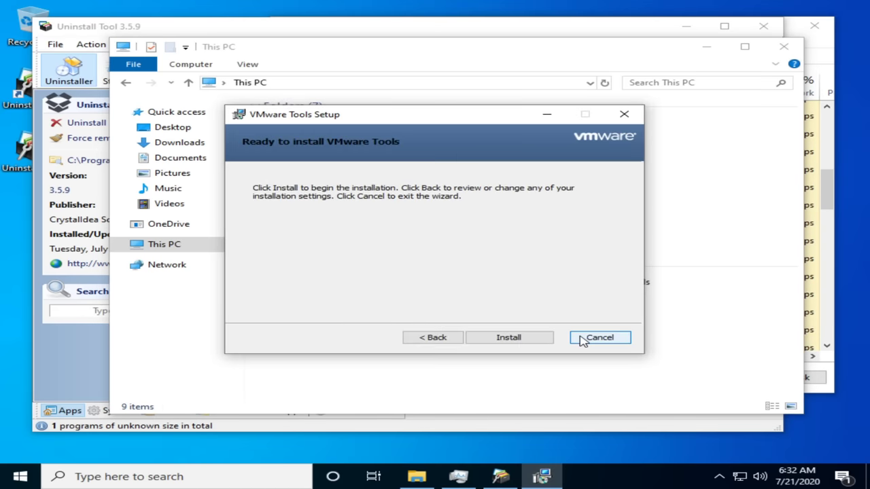
Try to delete the Internet Explorer folder from Program Files (x86) on the C: drive.
{"action": "left_click", "coordinate": [385, 76]}
{"action": "double_click", "coordinate": [316, 305]}
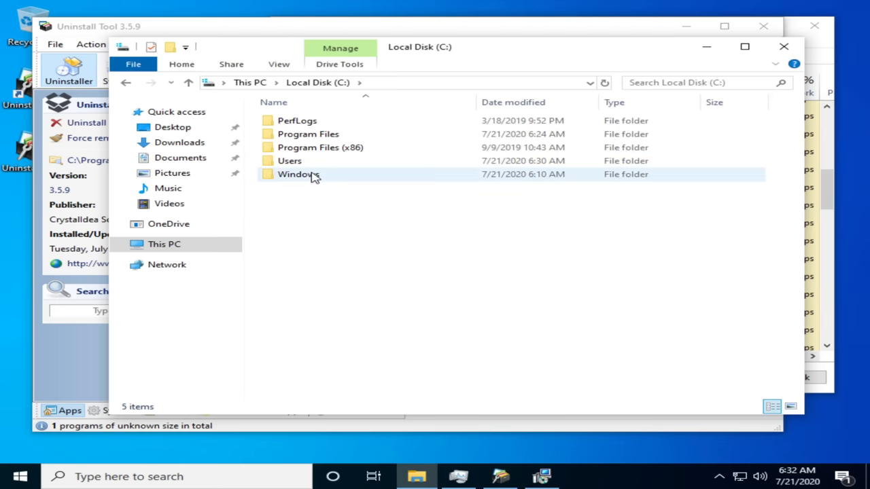
{"action": "double_click", "coordinate": [313, 148]}
{"action": "double_click", "coordinate": [319, 151]}
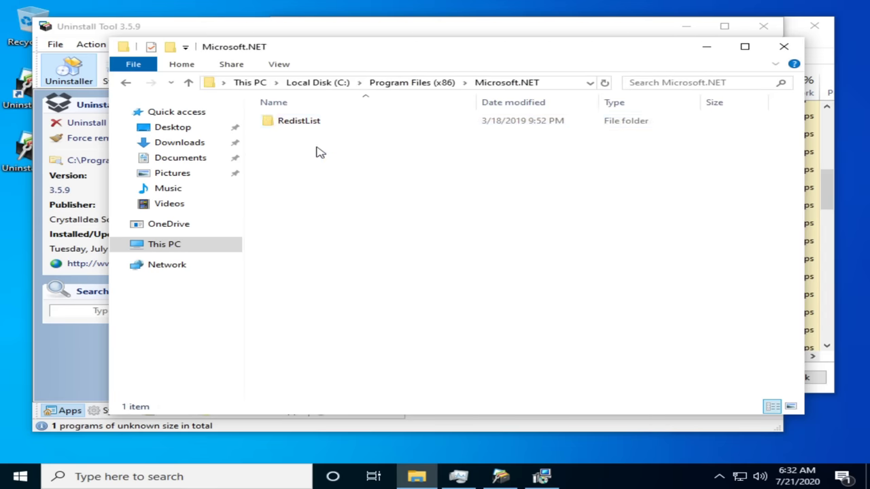
{"action": "left_click", "coordinate": [126, 83]}
{"action": "left_click", "coordinate": [297, 135]}
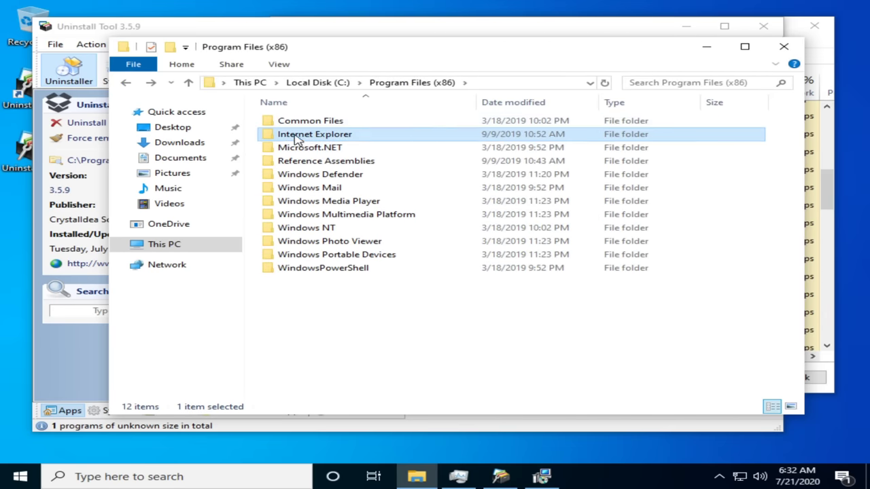
{"action": "right_click", "coordinate": [299, 135]}
{"action": "left_click", "coordinate": [344, 358]}
{"action": "left_click", "coordinate": [596, 140]}
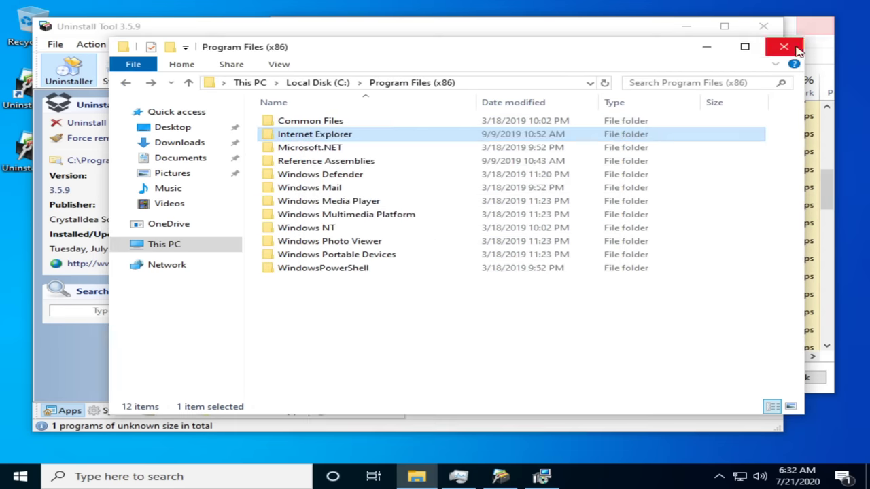
Close the Program Files (x86) window and cancel the VMware Tools setup.
{"action": "left_click", "coordinate": [799, 47]}
{"action": "left_click", "coordinate": [598, 337]}
{"action": "left_click", "coordinate": [408, 262]}
{"action": "left_click", "coordinate": [518, 337]}
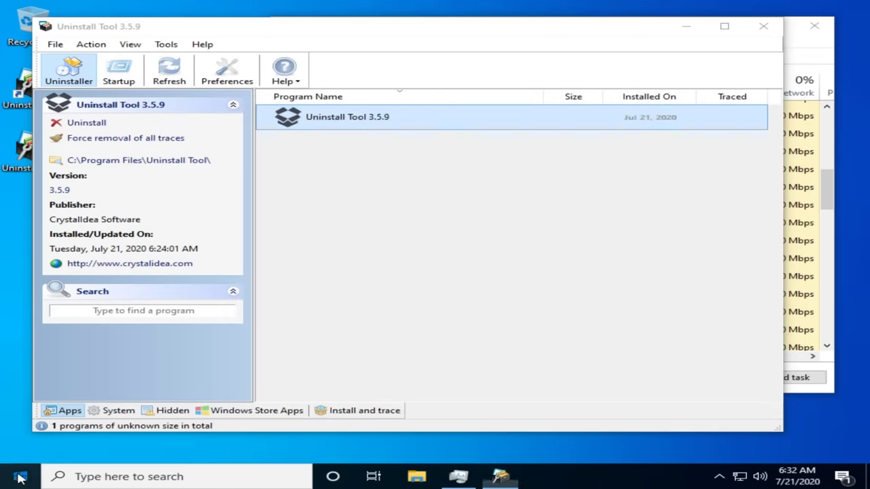
Restart the virtual machine despite the open apps and sign in with the account password.
{"action": "left_click", "coordinate": [19, 479]}
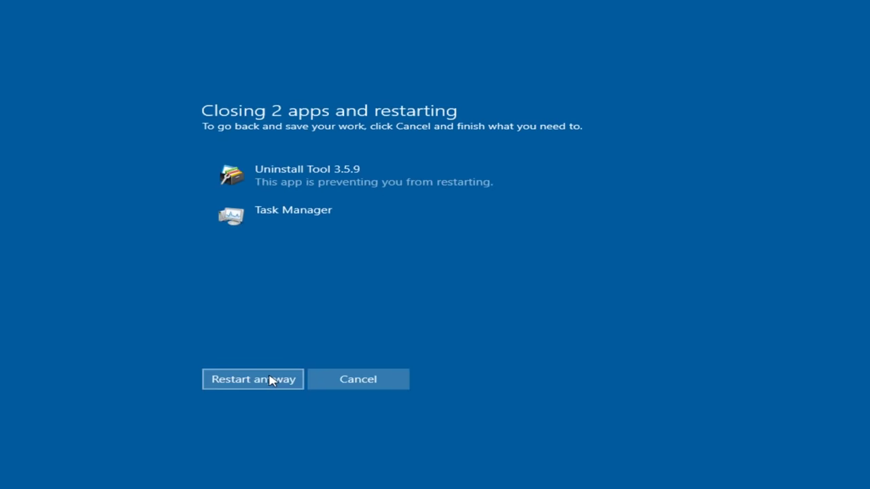
{"action": "left_click", "coordinate": [274, 381]}
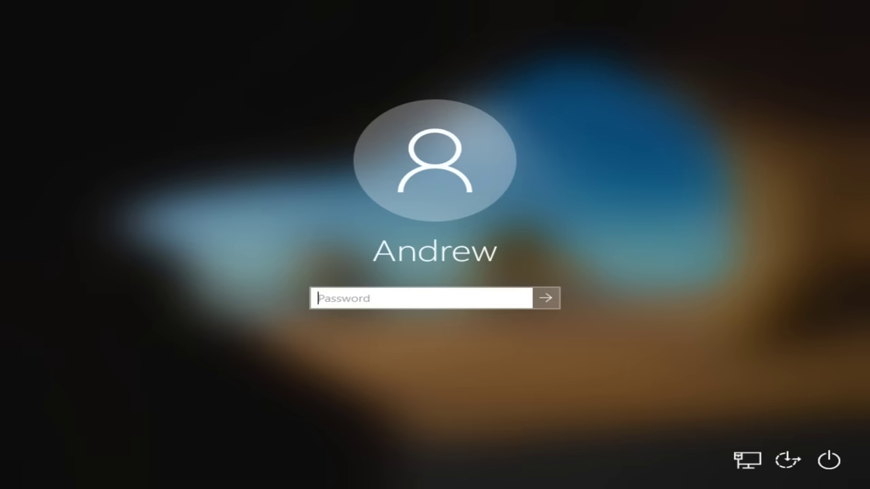
{"action": "key", "text": "Return"}
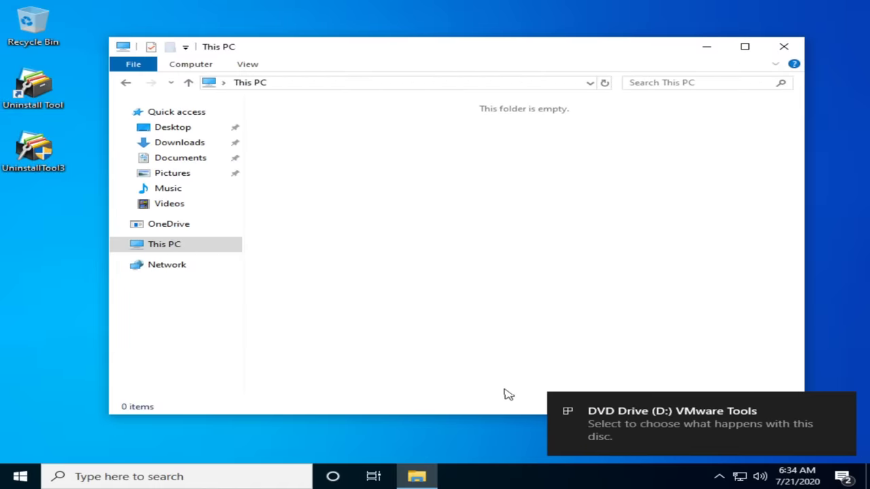
Run setup64.exe from the VMware Tools disc and start the installation.
{"action": "left_click", "coordinate": [672, 422]}
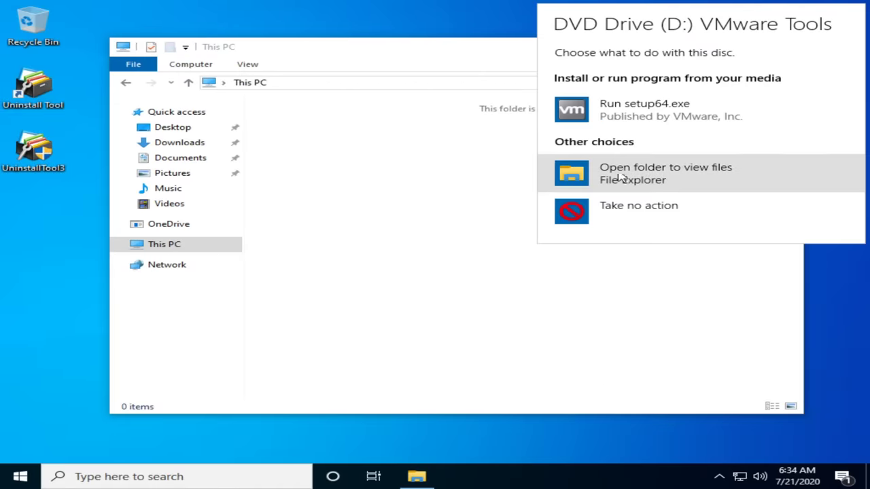
{"action": "left_click", "coordinate": [612, 111]}
{"action": "left_click", "coordinate": [350, 330]}
{"action": "left_click", "coordinate": [181, 246]}
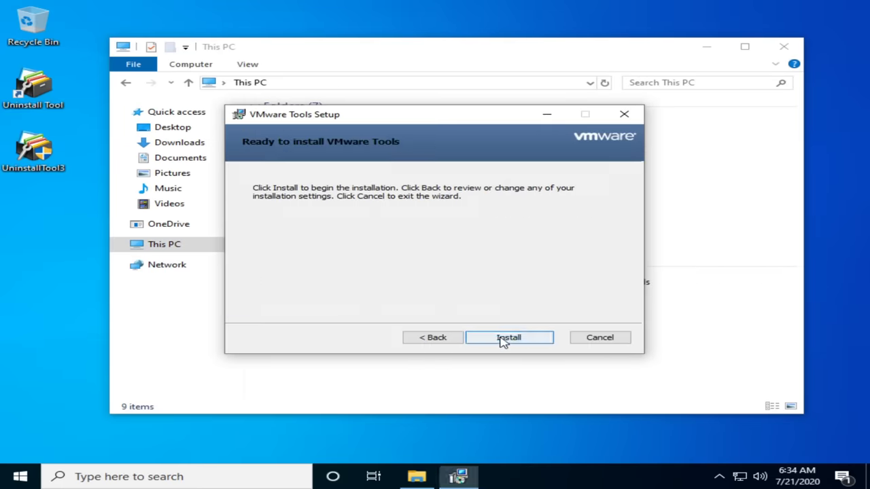
{"action": "left_click", "coordinate": [508, 338]}
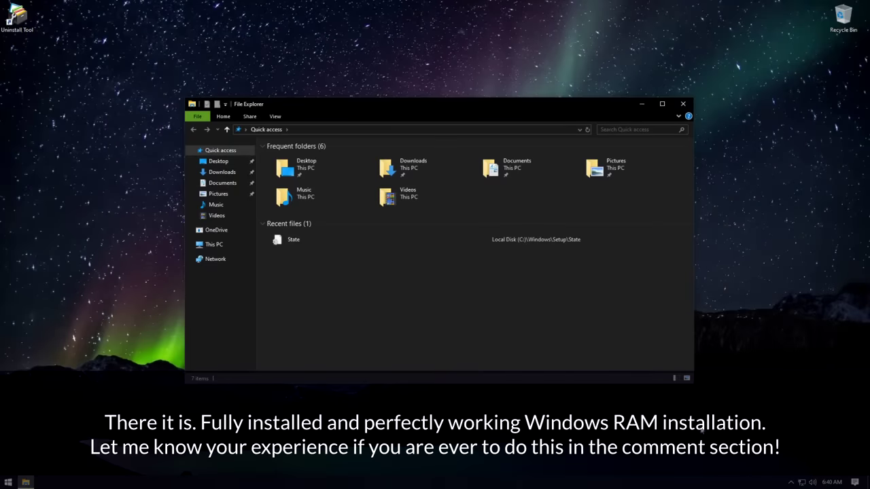
Run winver to show the Windows version information and place its window beside File Explorer.
{"action": "left_click_drag", "start_coordinate": [606, 106], "coordinate": [716, 141]}
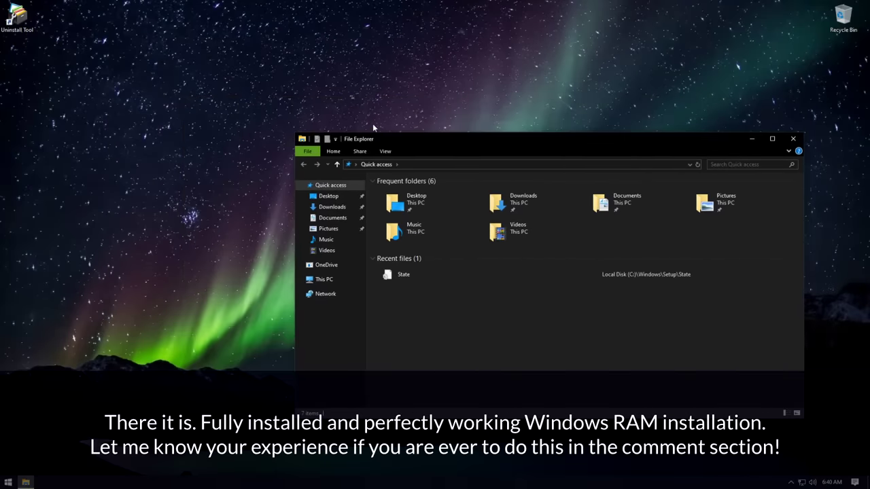
{"action": "key", "text": "super"}
{"action": "type", "text": "winver"}
{"action": "key", "text": "Return"}
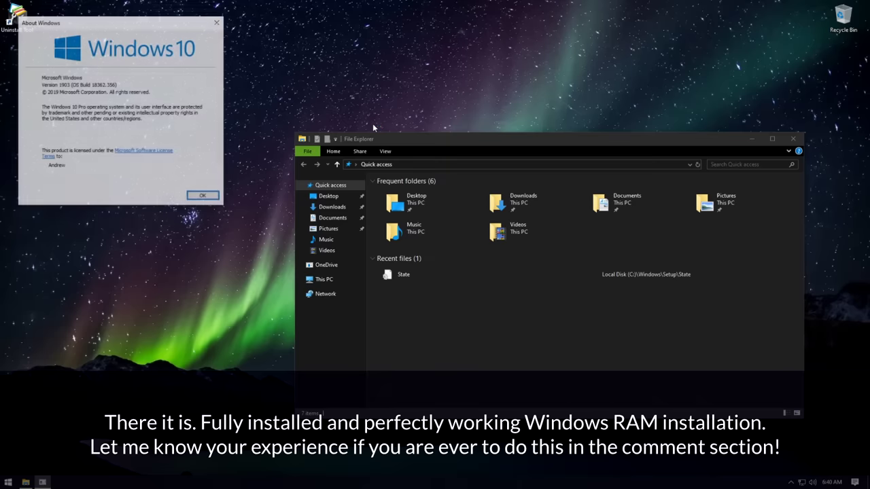
{"action": "left_click_drag", "start_coordinate": [101, 20], "coordinate": [154, 40]}
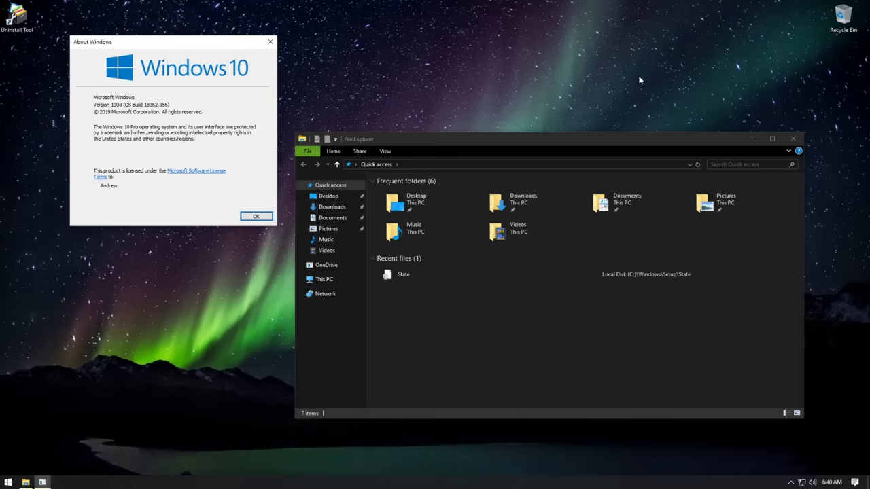
Check the drives in This PC and the Memory and Disk 0 performance in Task Manager, and close all open windows.
{"action": "left_click", "coordinate": [323, 280]}
{"action": "key", "text": "ctrl+shift+Escape"}
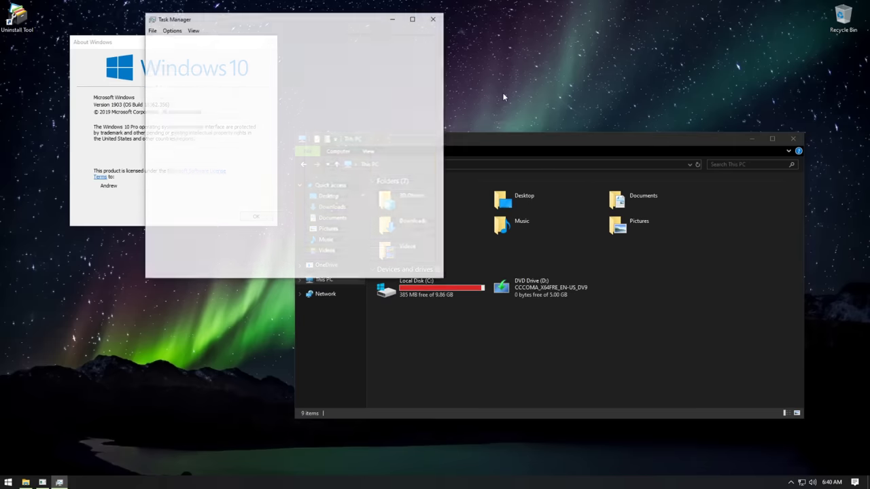
{"action": "left_click", "coordinate": [208, 78]}
{"action": "left_click_drag", "start_coordinate": [248, 81], "coordinate": [252, 85]}
{"action": "left_click", "coordinate": [211, 146]}
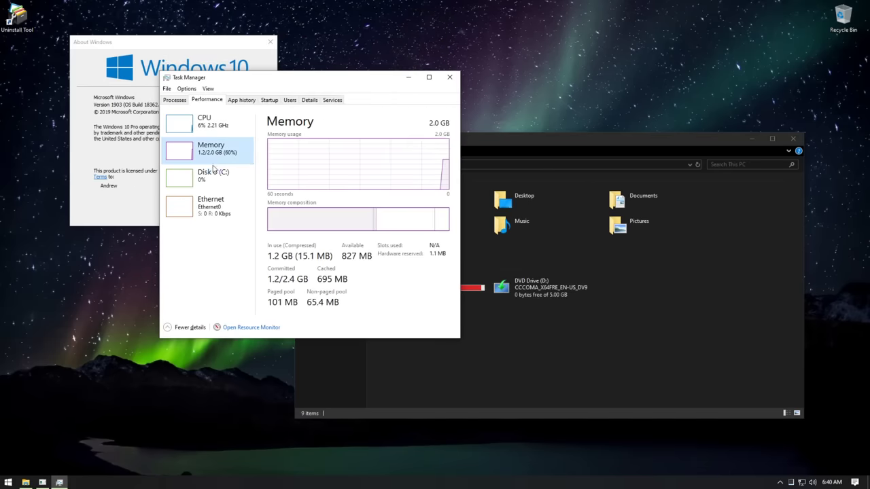
{"action": "left_click", "coordinate": [216, 174]}
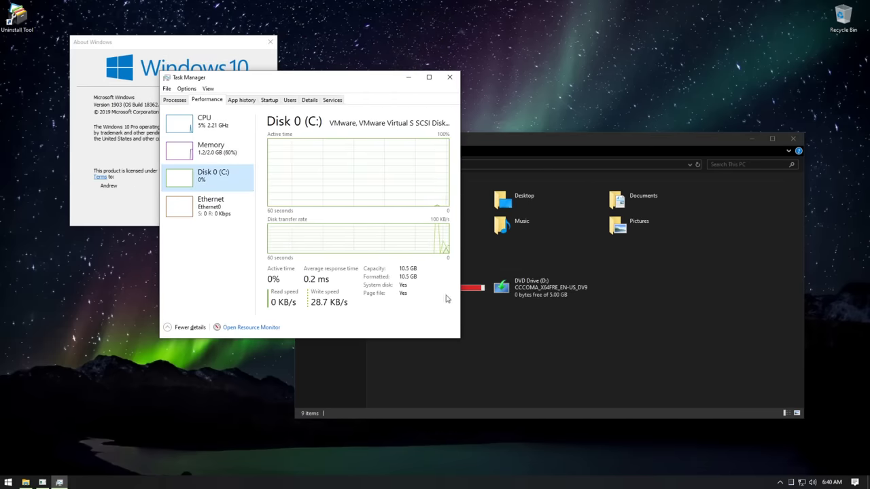
{"action": "key", "text": "alt+F4"}
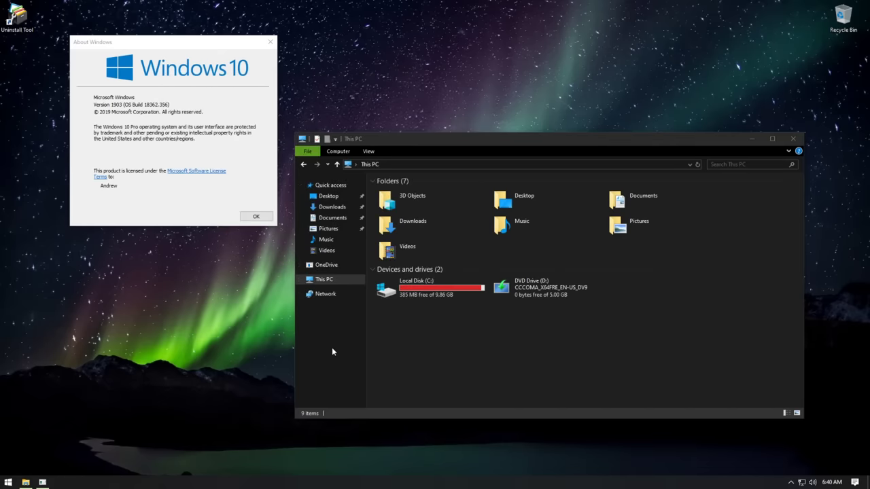
{"action": "left_click", "coordinate": [250, 216]}
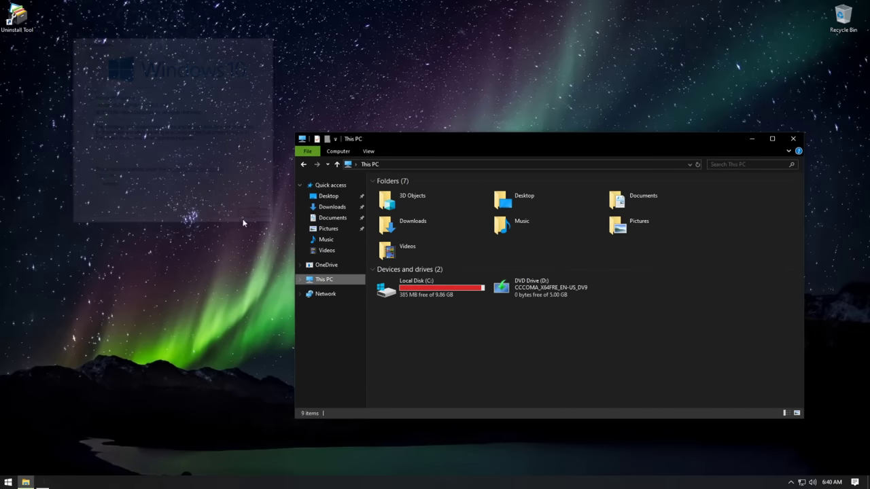
{"action": "left_click", "coordinate": [792, 139]}
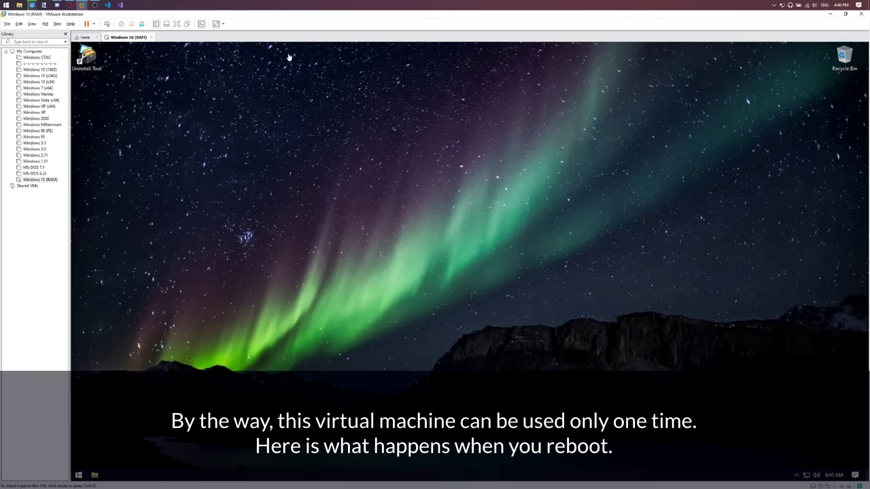
Close the Windows 10 (RAM) virtual machine and exit VMware Workstation.
{"action": "left_click", "coordinate": [149, 38]}
{"action": "left_click", "coordinate": [437, 266]}
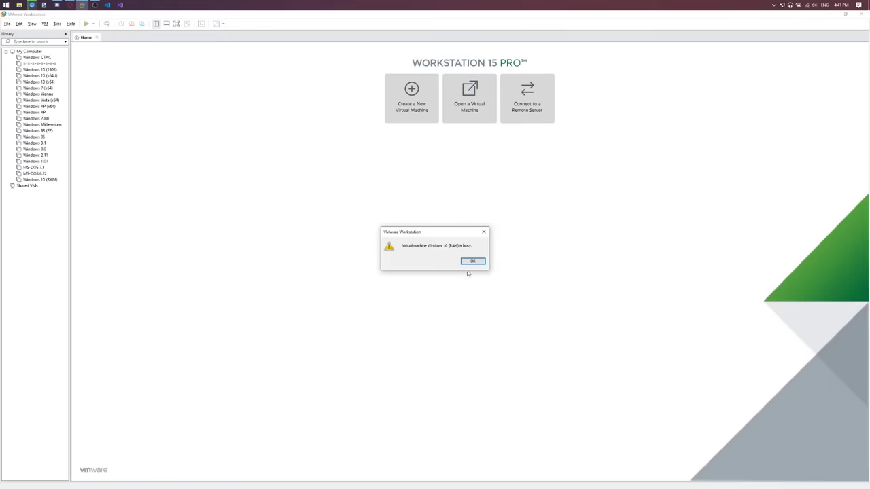
{"action": "left_click", "coordinate": [470, 261]}
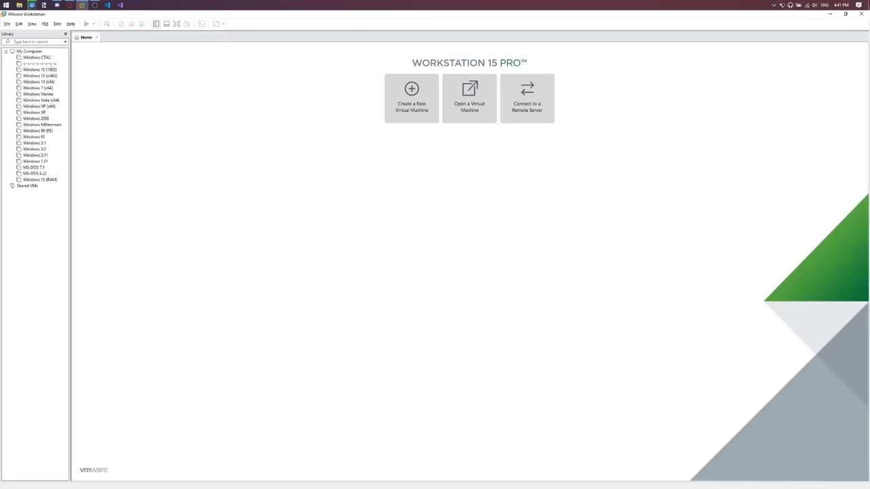
{"action": "left_click", "coordinate": [860, 14]}
Restart the host computer.
{"action": "left_click", "coordinate": [5, 5]}
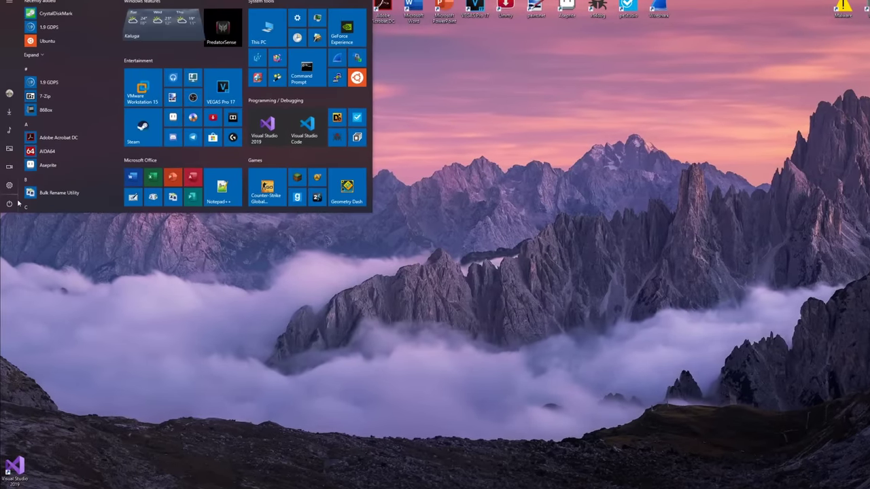
{"action": "left_click", "coordinate": [15, 203]}
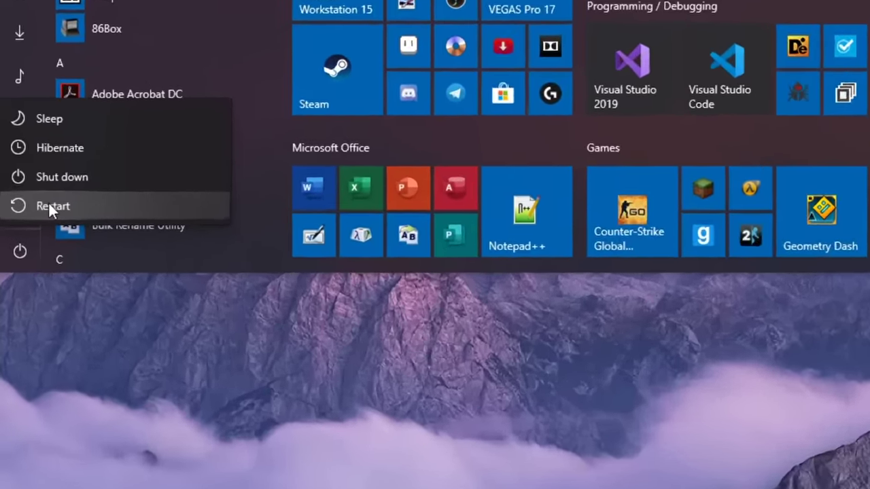
{"action": "left_click", "coordinate": [74, 224]}
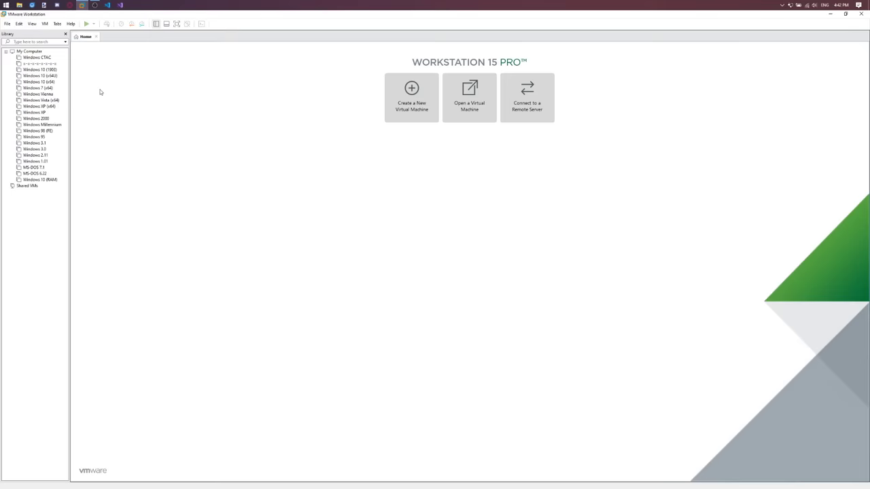
Try to open the Windows 10 (RAM) virtual machine and inspect the contents of the RAMDisk (R:) drive.
{"action": "left_click", "coordinate": [59, 179]}
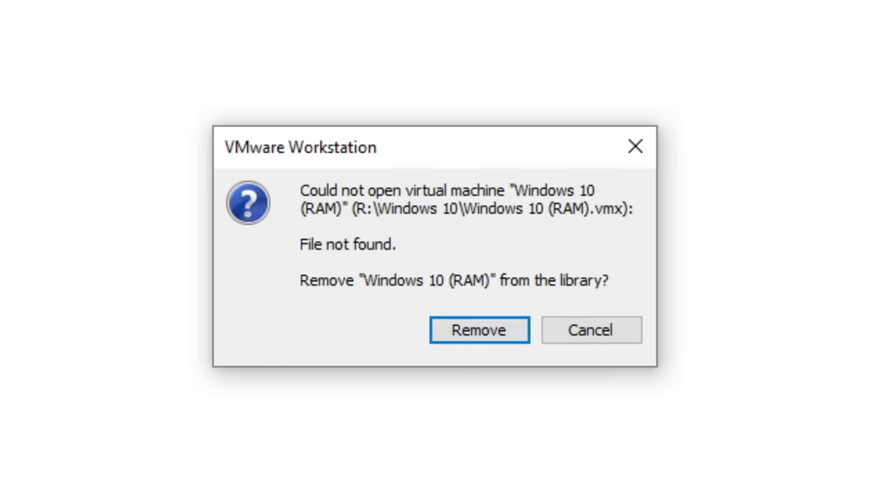
{"action": "left_click", "coordinate": [469, 336]}
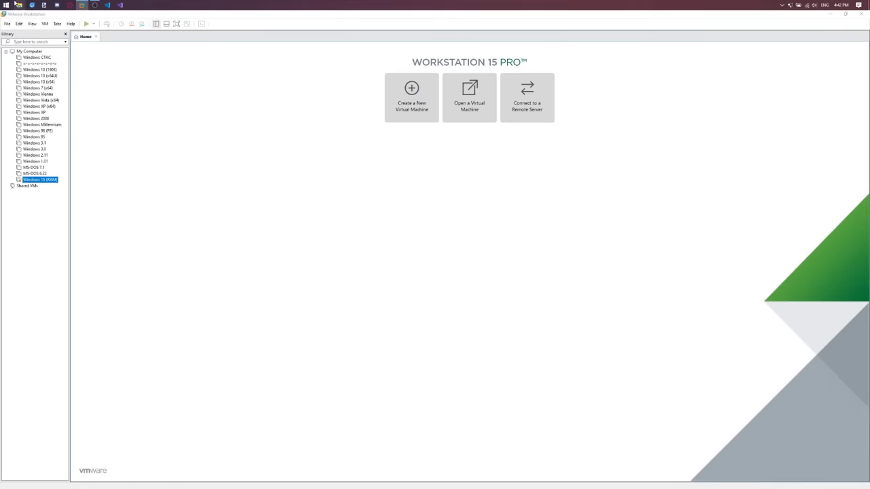
{"action": "left_click", "coordinate": [19, 5]}
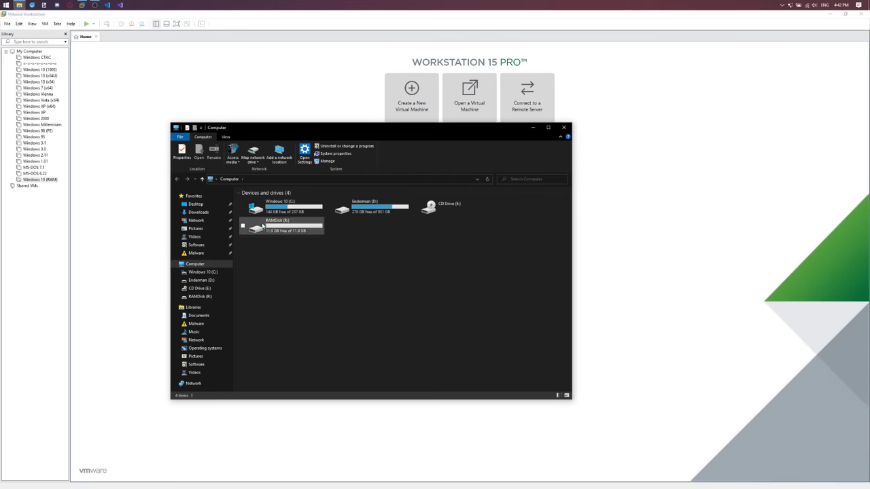
{"action": "double_click", "coordinate": [286, 231]}
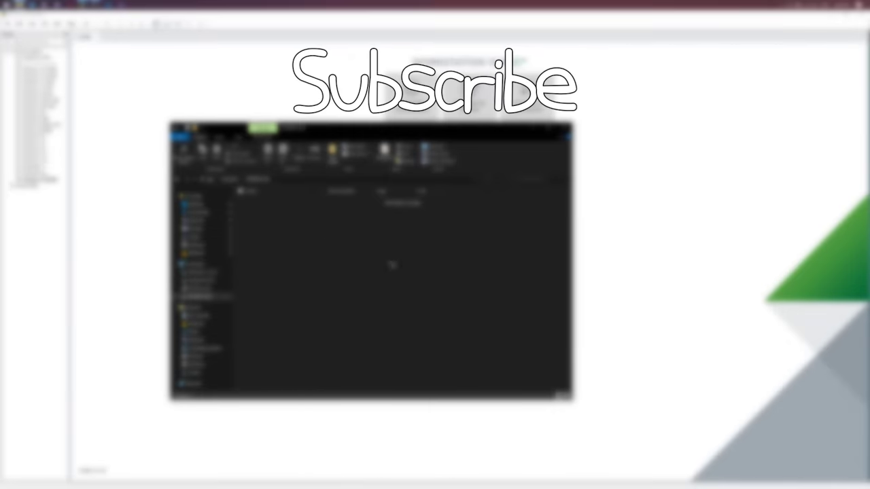
{"action": "left_click", "coordinate": [562, 133]}
Remove Windows 10 (RAM) from the virtual machine library and close VMware Workstation.
{"action": "right_click", "coordinate": [39, 179]}
{"action": "left_click", "coordinate": [82, 190]}
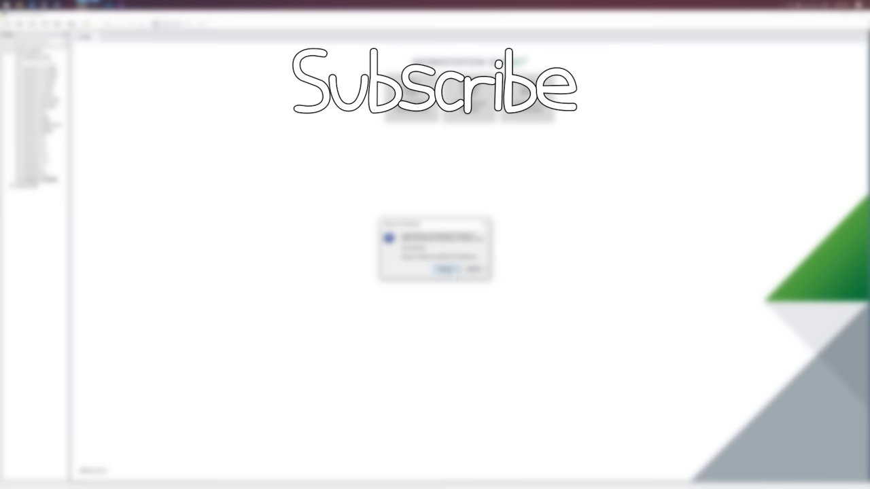
{"action": "left_click", "coordinate": [443, 271]}
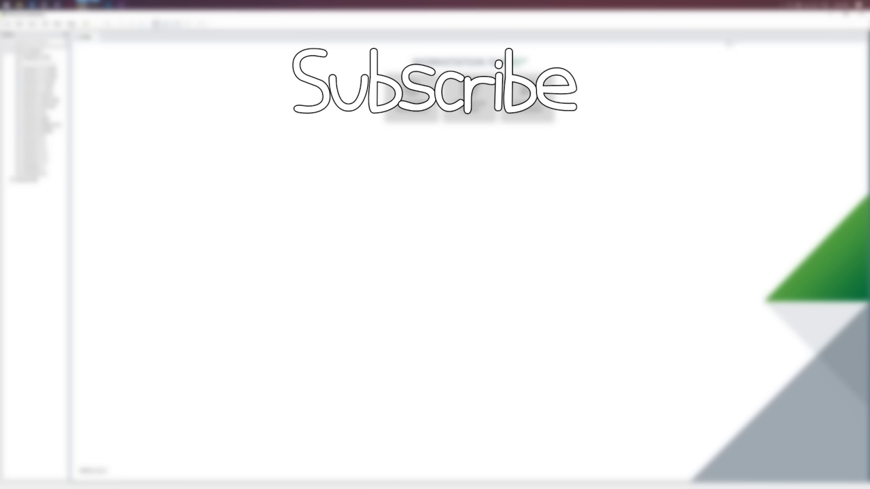
{"action": "left_click", "coordinate": [859, 12]}
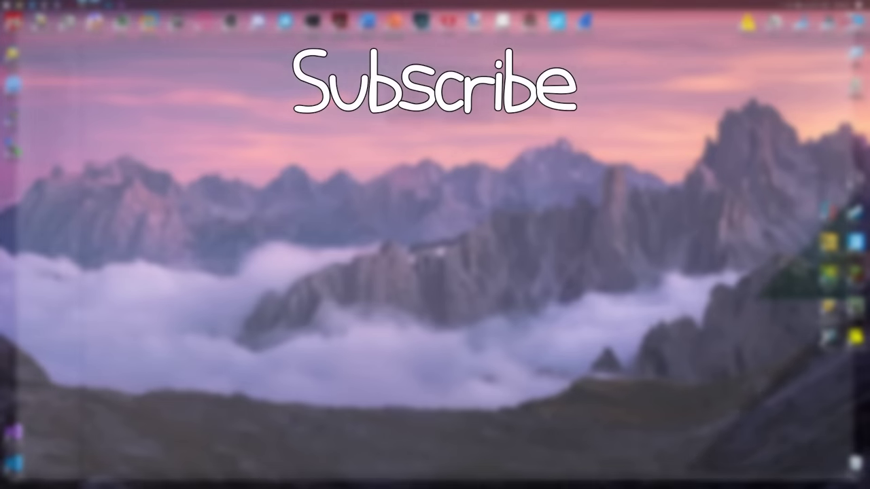